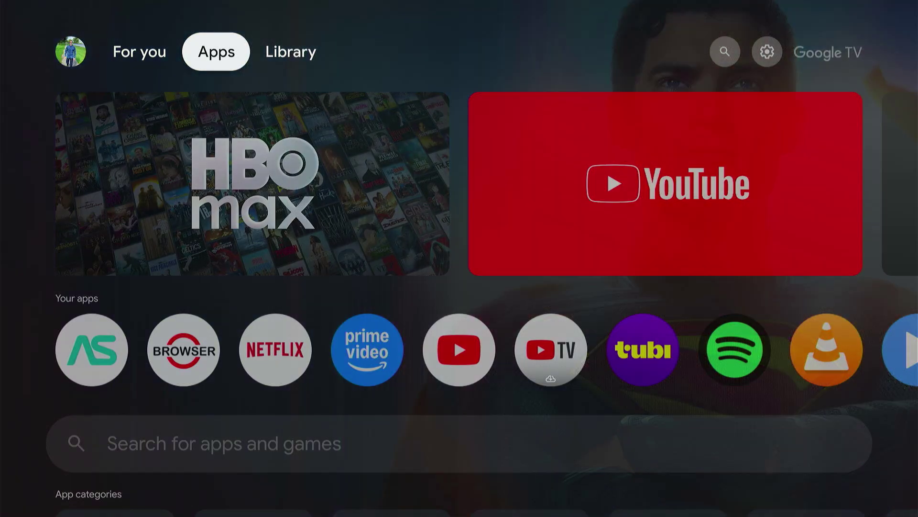
- Browse the rows of the Apps page, from the installed apps down to the suggested games and music apps
{"action": "key", "text": "Right"}
{"action": "key", "text": "Left"}
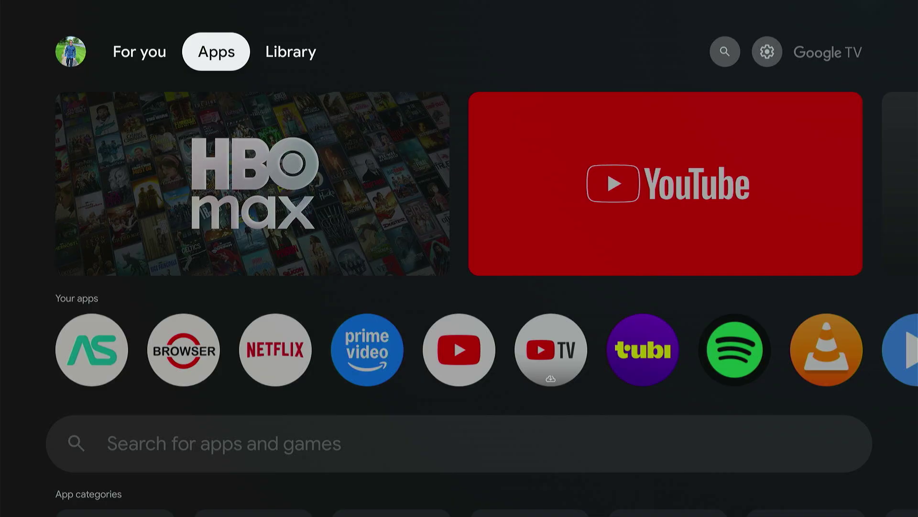
{"action": "key", "text": "Down"}
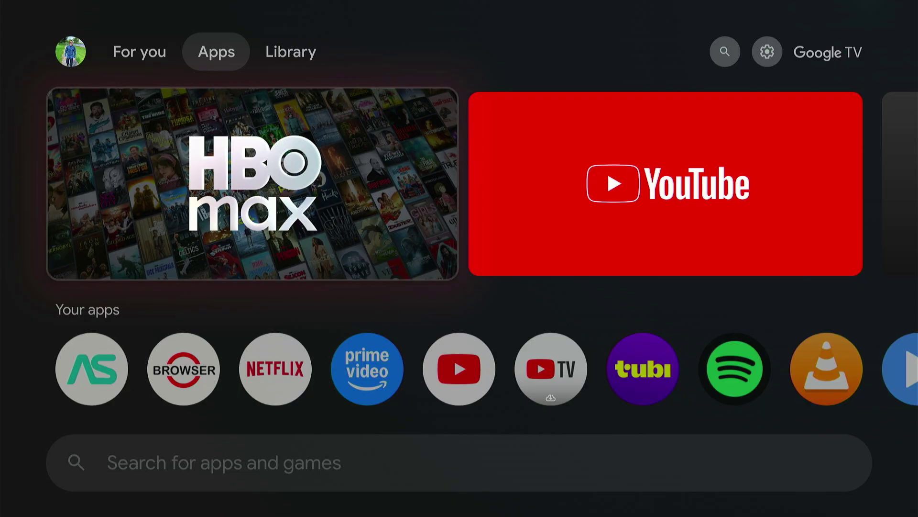
{"action": "key", "text": "Down"}
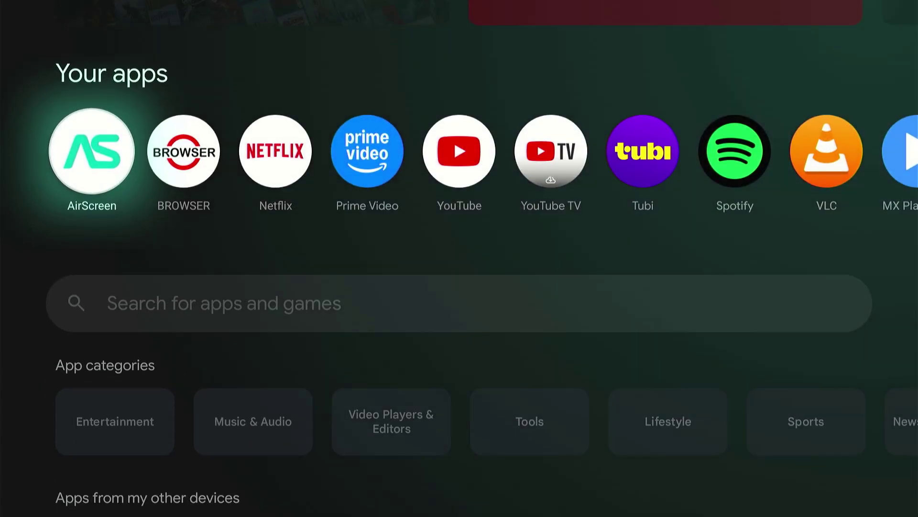
{"action": "key", "text": "Down"}
{"action": "key", "text": "Down"}
{"action": "key", "text": "Down"}
{"action": "key", "text": "Down"}
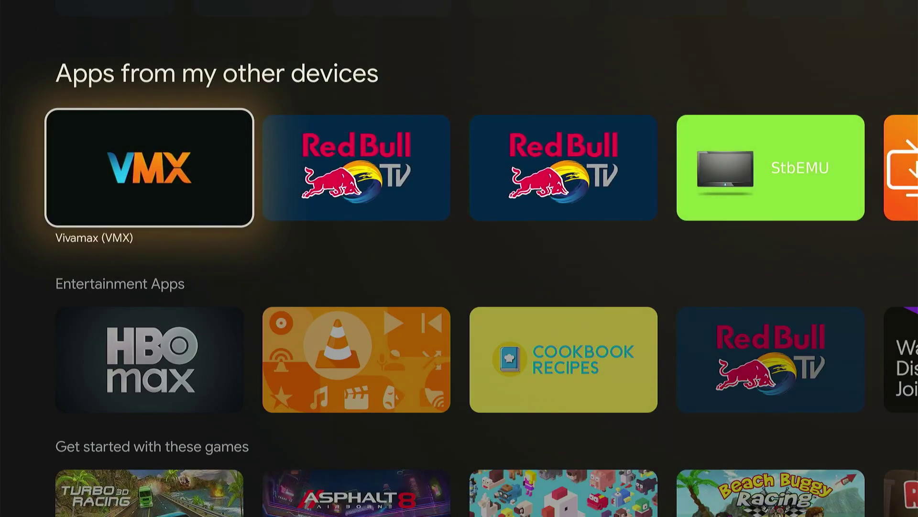
{"action": "key", "text": "Down"}
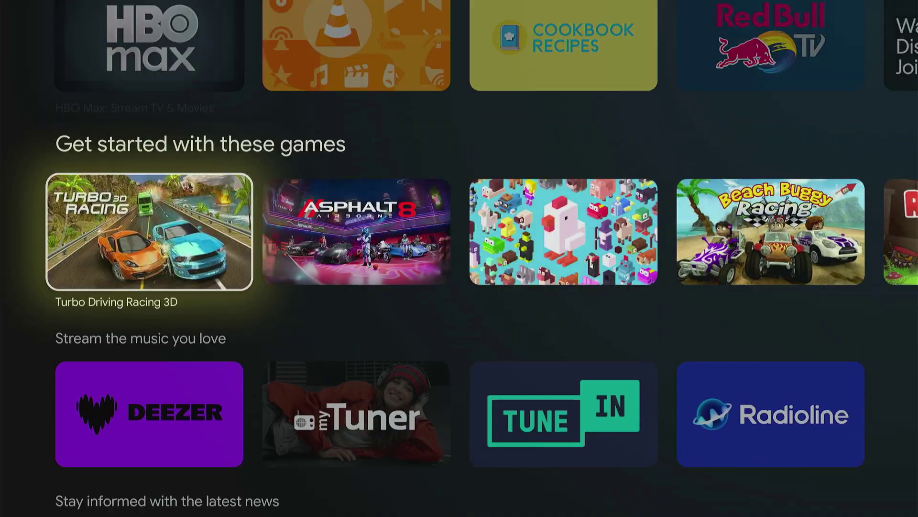
- Open the search for apps and games on the Apps page
{"action": "key", "text": "Up"}
{"action": "key", "text": "Up"}
{"action": "key", "text": "Up"}
{"action": "key", "text": "Up"}
{"action": "key", "text": "Up"}
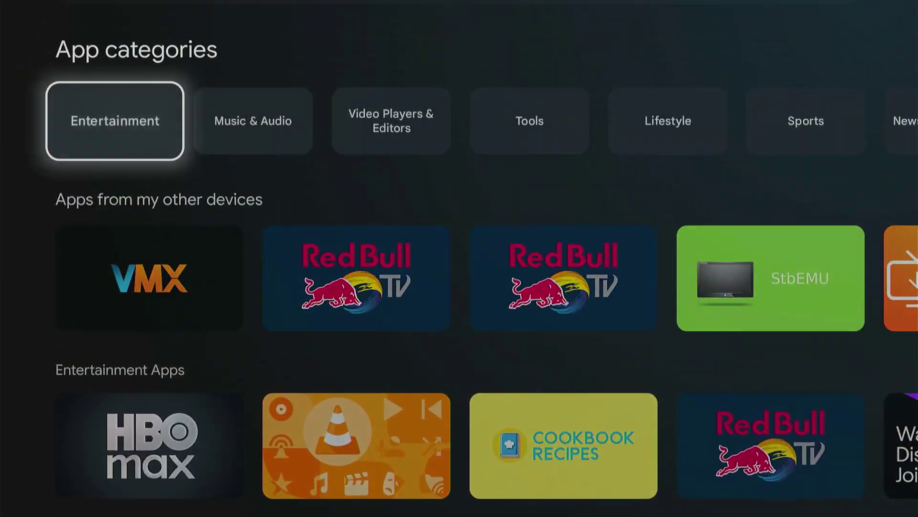
{"action": "key", "text": "Down"}
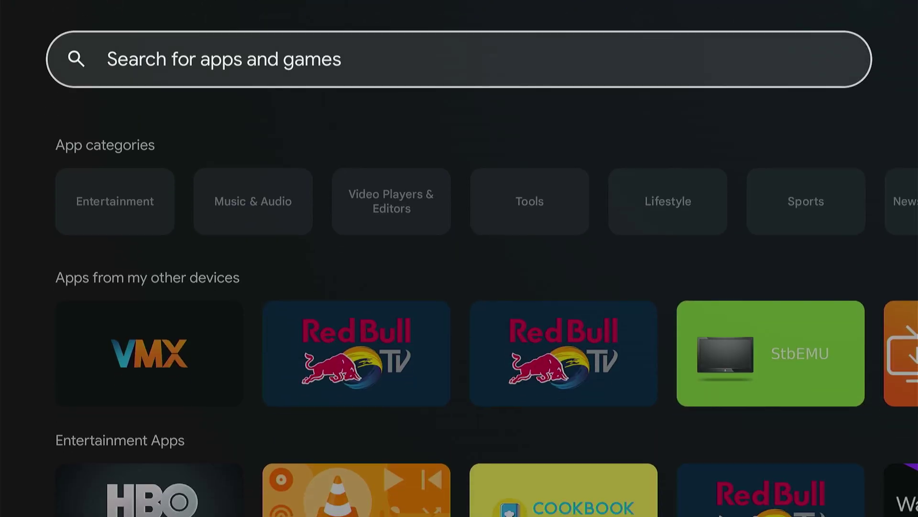
{"action": "key", "text": "Return"}
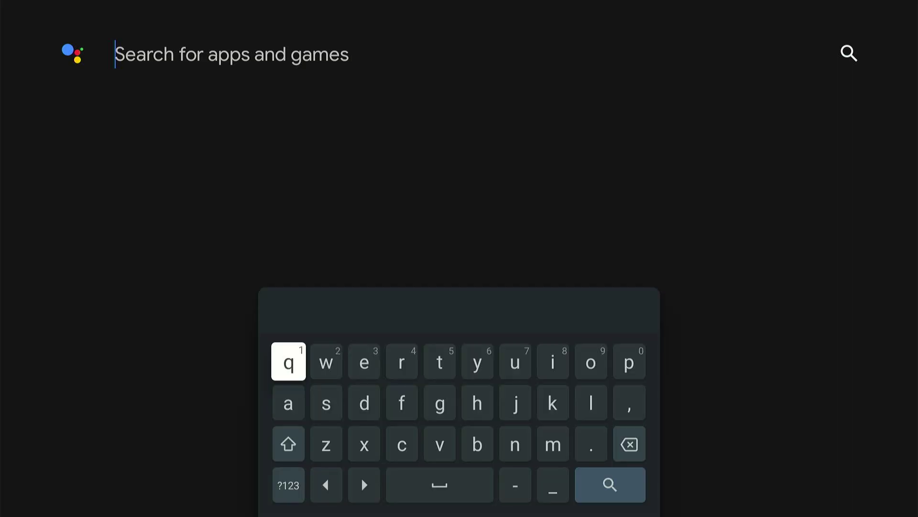
- Search for "steam" and go to the matching apps
{"action": "key", "text": "Down"}
{"action": "key", "text": "Right"}
{"action": "key", "text": "Return"}
{"action": "key", "text": "Right"}
{"action": "key", "text": "Right"}
{"action": "key", "text": "Right"}
{"action": "key", "text": "Right"}
{"action": "key", "text": "Right"}
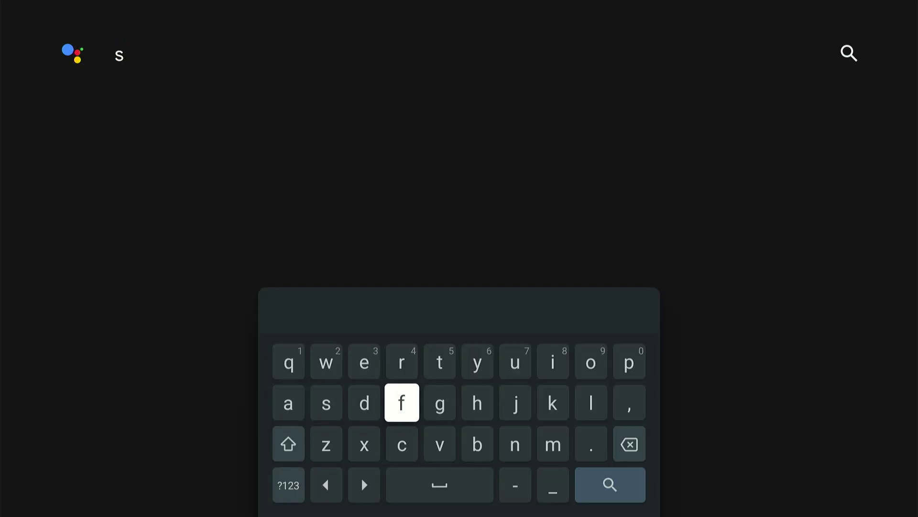
{"action": "key", "text": "Up"}
{"action": "key", "text": "Left"}
{"action": "key", "text": "Left"}
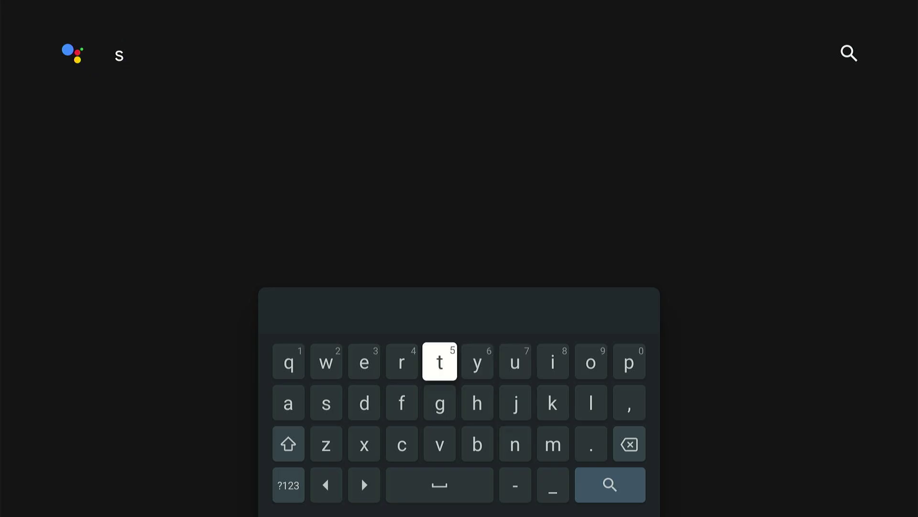
{"action": "key", "text": "Return"}
{"action": "key", "text": "Left"}
{"action": "key", "text": "Left"}
{"action": "key", "text": "Return"}
{"action": "key", "text": "Left"}
{"action": "key", "text": "Left"}
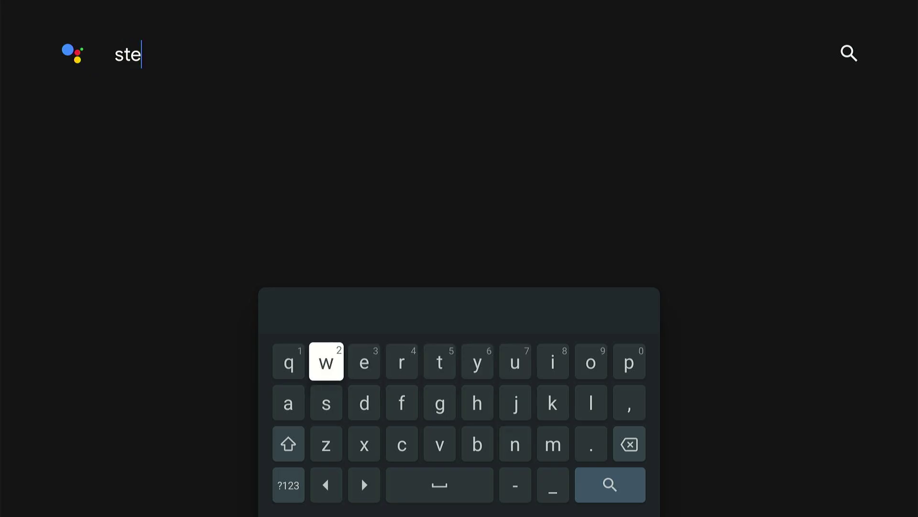
{"action": "key", "text": "Down"}
{"action": "key", "text": "Return"}
{"action": "key", "text": "Right"}
{"action": "key", "text": "Right"}
{"action": "key", "text": "Right"}
{"action": "key", "text": "Right"}
{"action": "key", "text": "Right"}
{"action": "key", "text": "Right"}
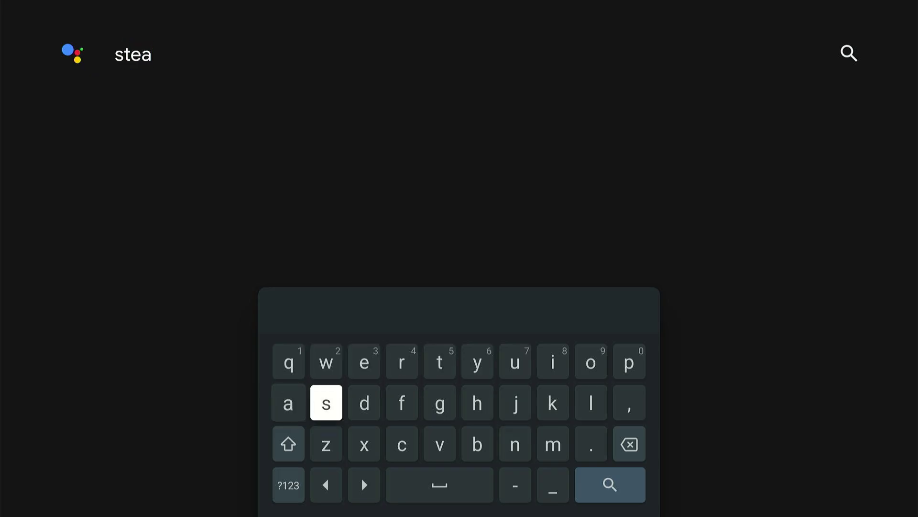
{"action": "key", "text": "Right"}
{"action": "key", "text": "Down"}
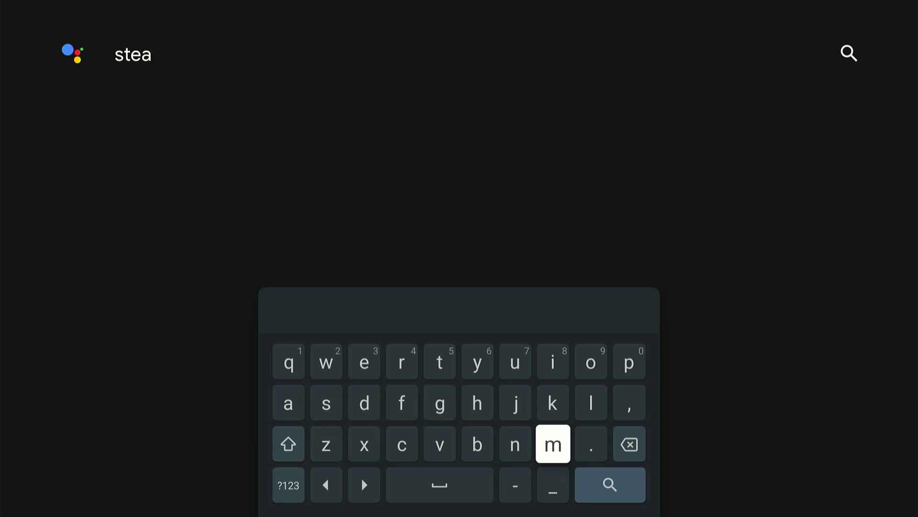
{"action": "key", "text": "Return"}
{"action": "key", "text": "Left"}
{"action": "key", "text": "Left"}
{"action": "key", "text": "Down"}
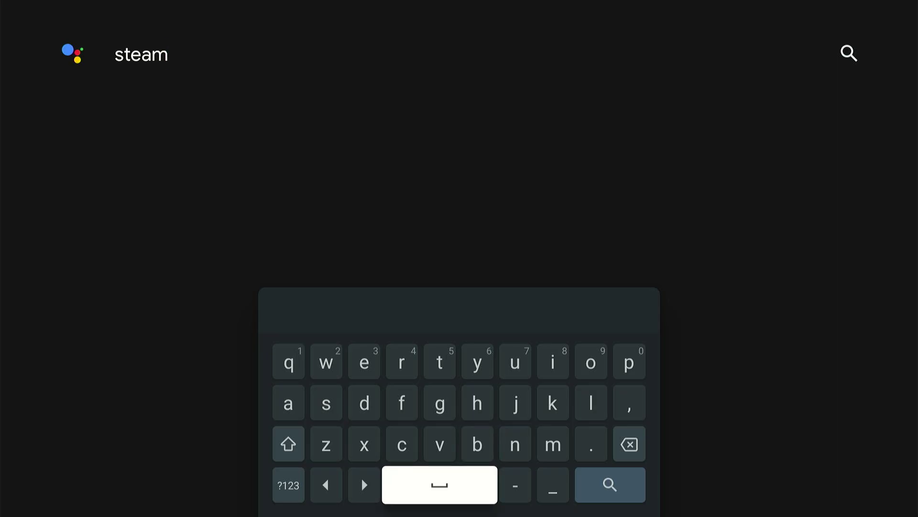
{"action": "key", "text": "Up"}
{"action": "key", "text": "Right"}
{"action": "key", "text": "Right"}
{"action": "key", "text": "Up"}
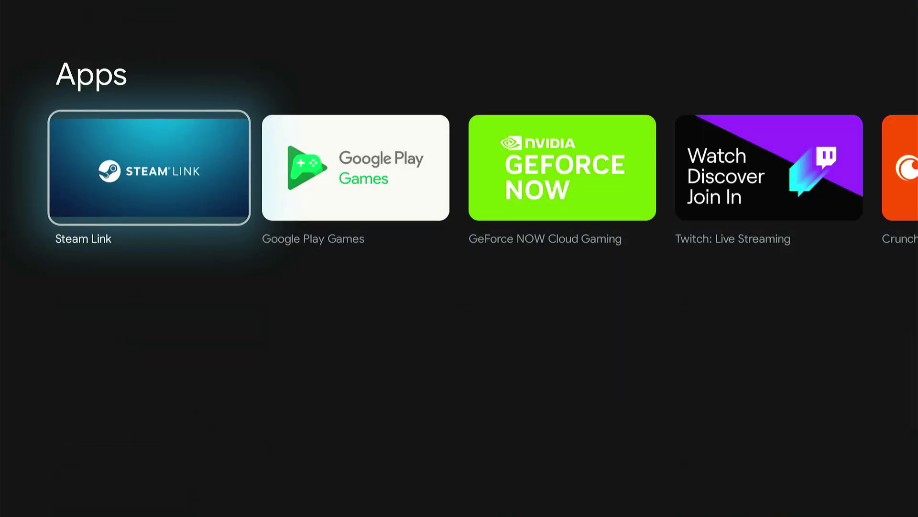
- Open the Steam Link app from the search results and allow it to find and connect to nearby devices
{"action": "key", "text": "Return"}
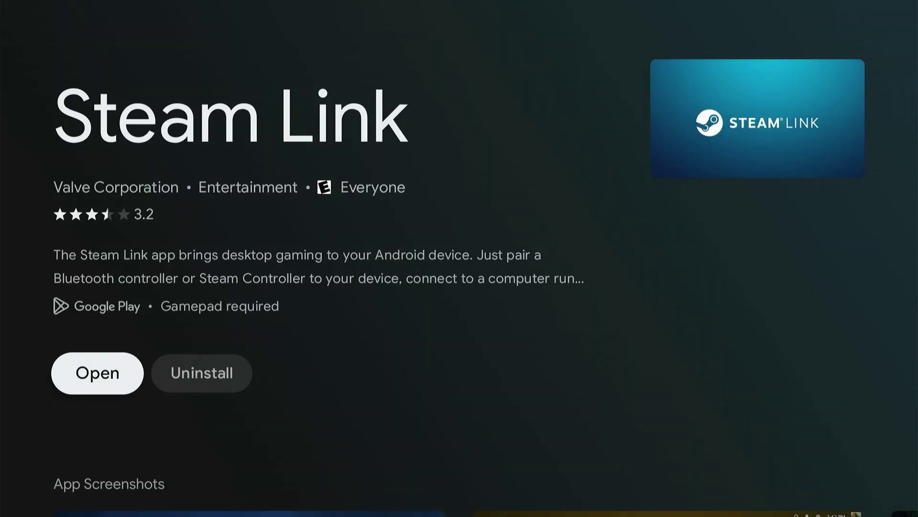
{"action": "key", "text": "Return"}
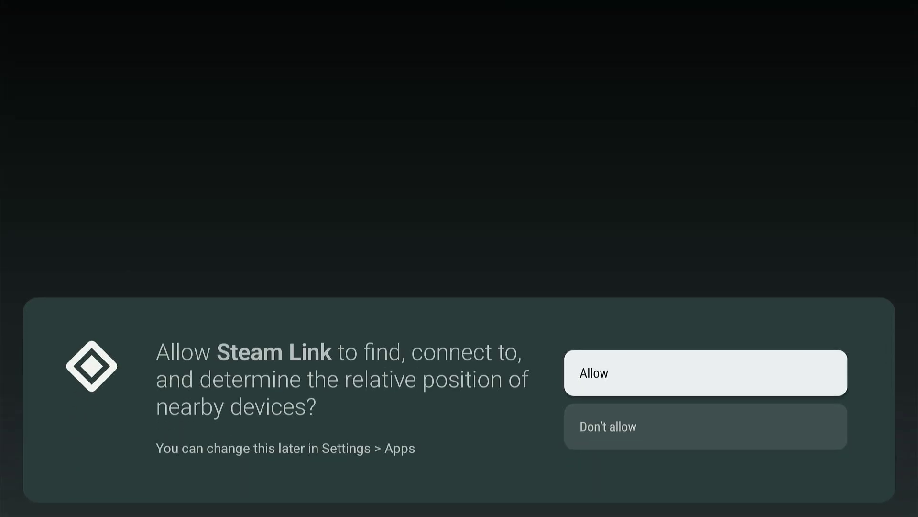
{"action": "key", "text": "Return"}
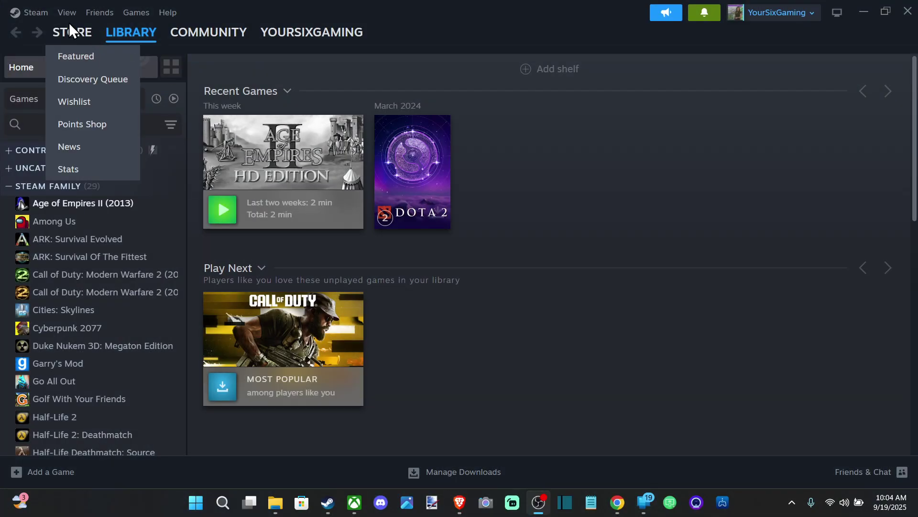
- Switch to the Steam desktop client, view its Remote Play settings and check the computer's Wi-Fi connection
{"action": "left_click", "coordinate": [36, 14]}
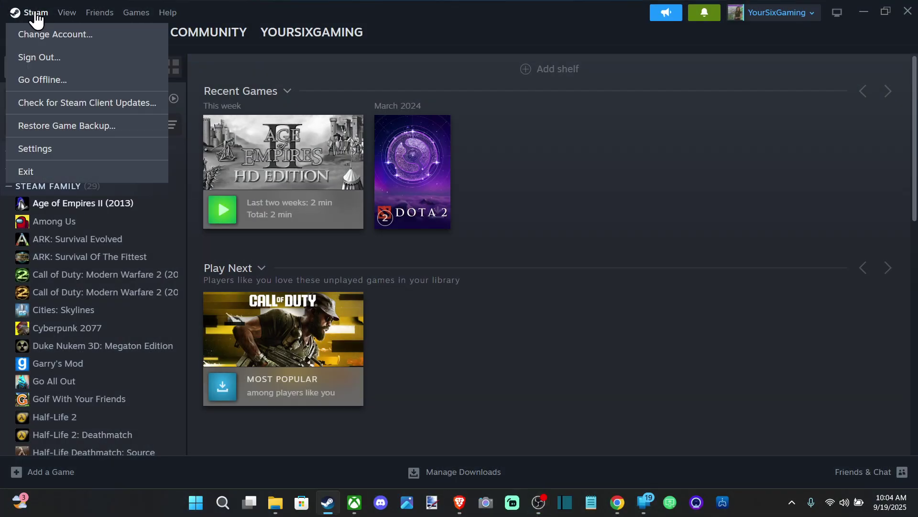
{"action": "left_click", "coordinate": [64, 151]}
{"action": "scroll", "coordinate": [275, 261], "scroll_direction": "down", "scroll_amount": 3}
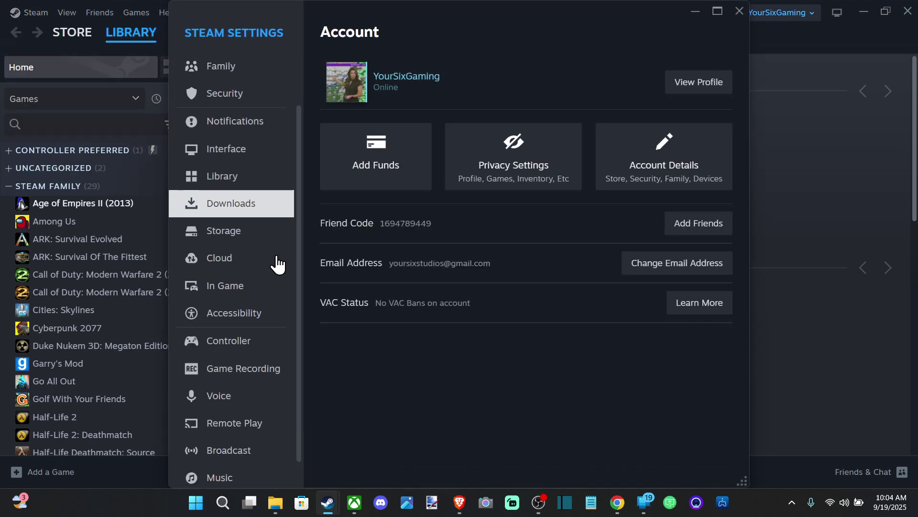
{"action": "left_click", "coordinate": [252, 395]}
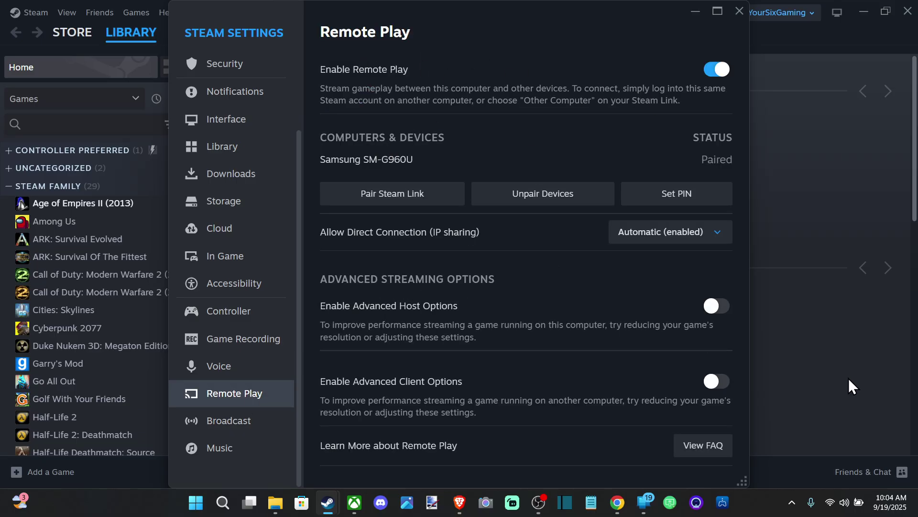
{"action": "left_click", "coordinate": [835, 503]}
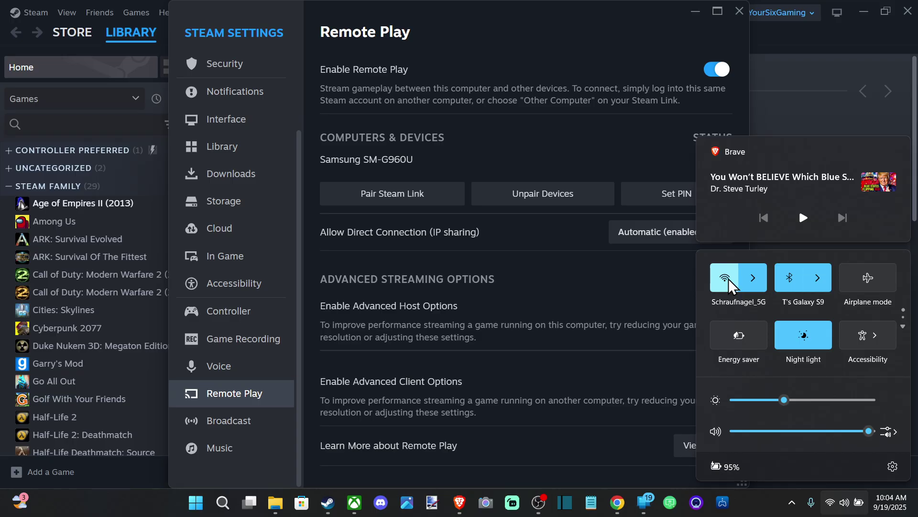
{"action": "left_click", "coordinate": [528, 121]}
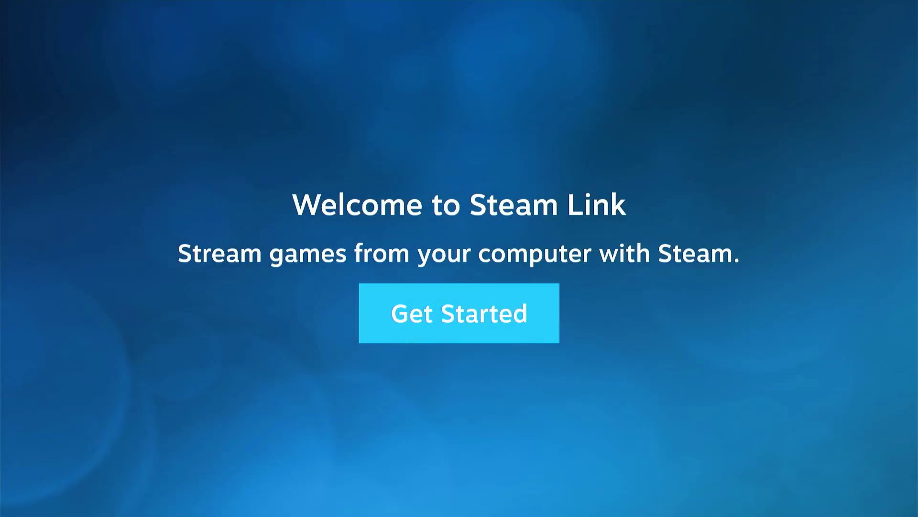
- Switch to Steam Link on the TV, connect it to TimbotLaptop with streaming optimized for low bandwidth, and start playing
{"action": "key", "text": "Return"}
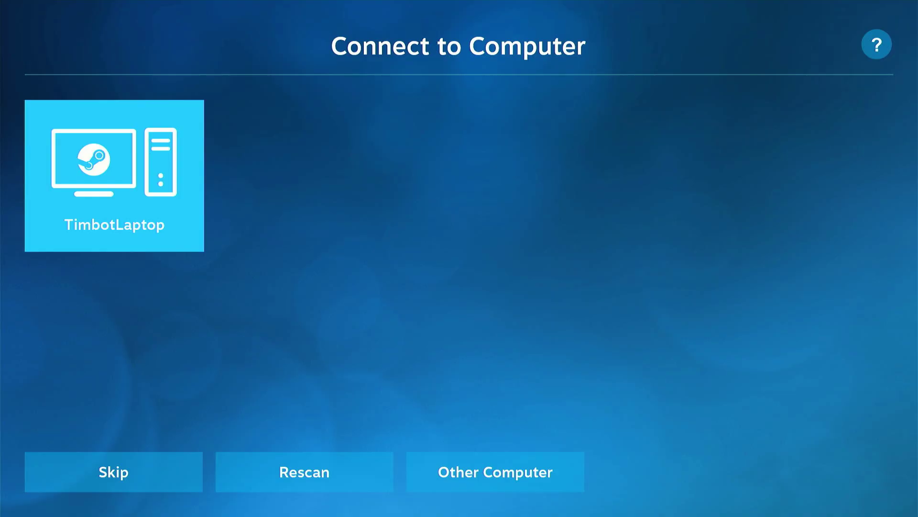
{"action": "key", "text": "Return"}
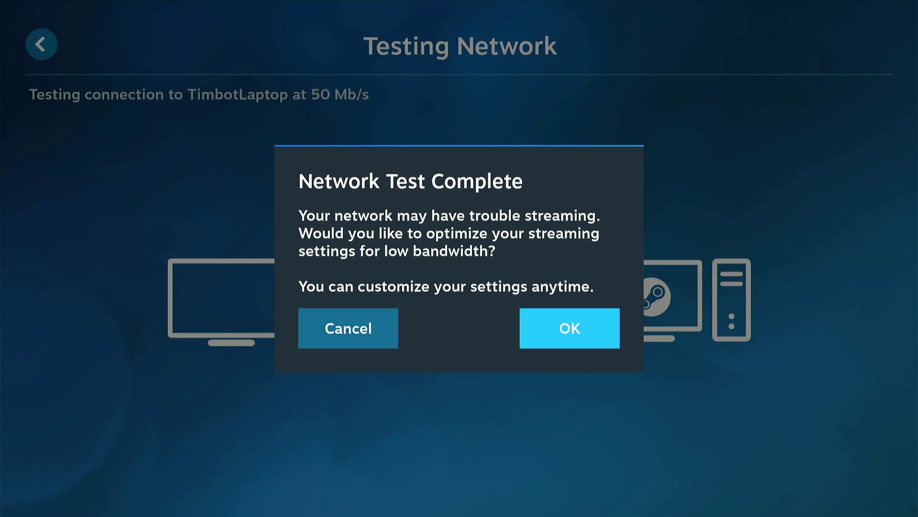
{"action": "key", "text": "Return"}
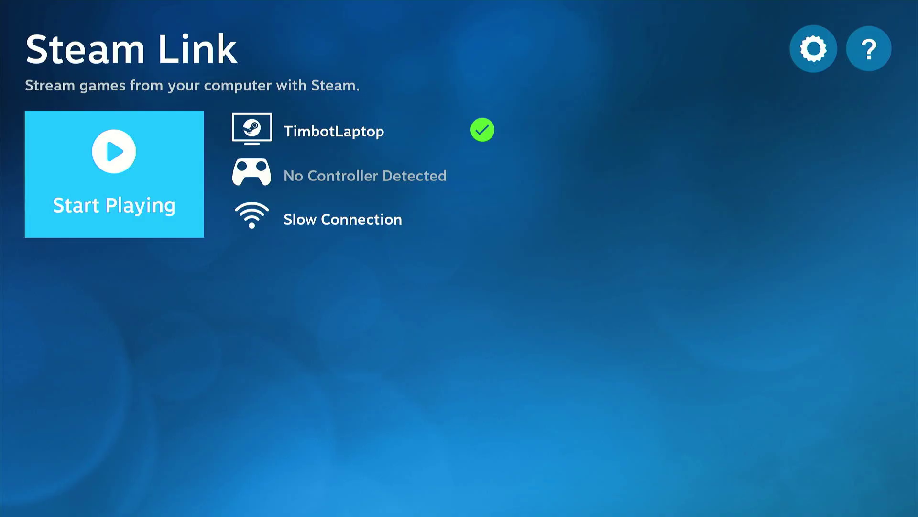
{"action": "key", "text": "Return"}
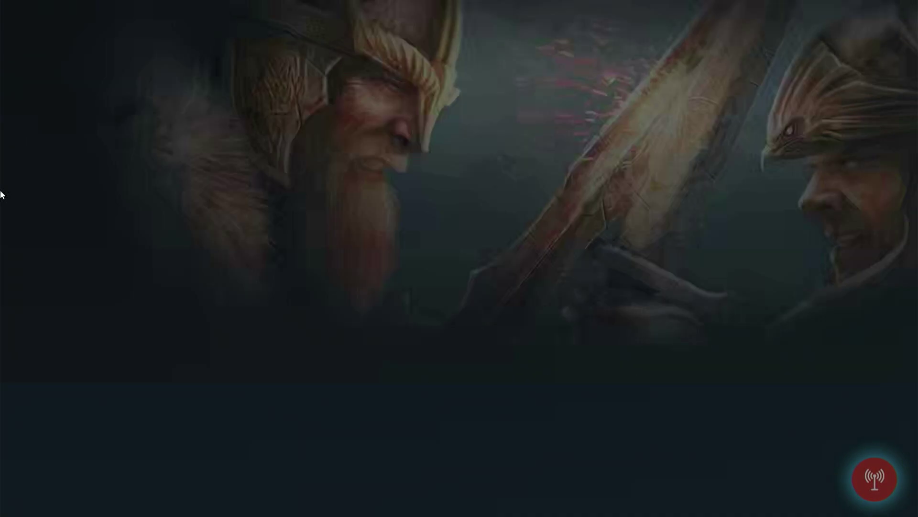
- Browse the recent games and the games trending among friends on the streamed Steam home screen
{"action": "key", "text": "Right"}
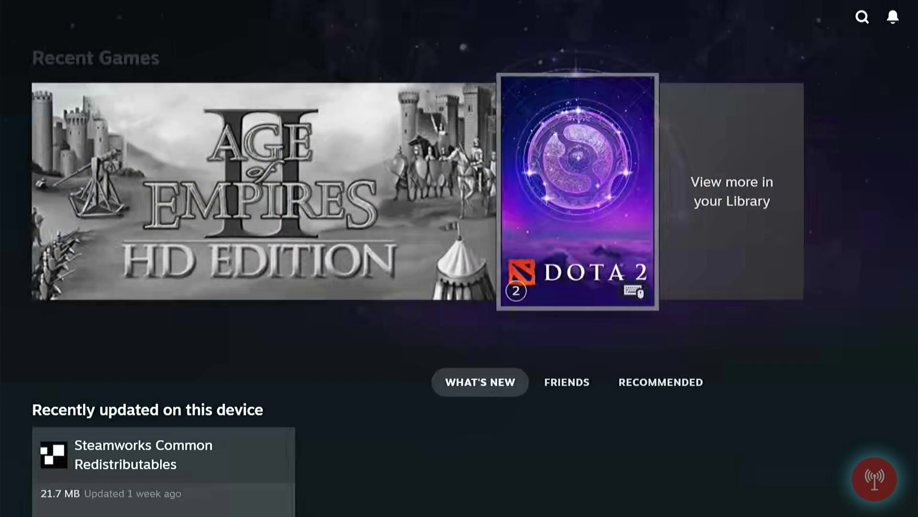
{"action": "key", "text": "Left"}
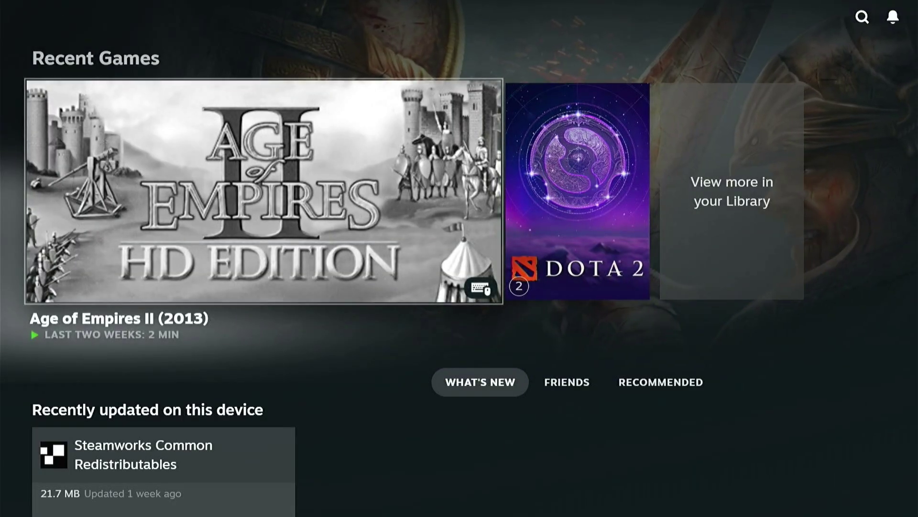
{"action": "key", "text": "Right"}
{"action": "key", "text": "Down"}
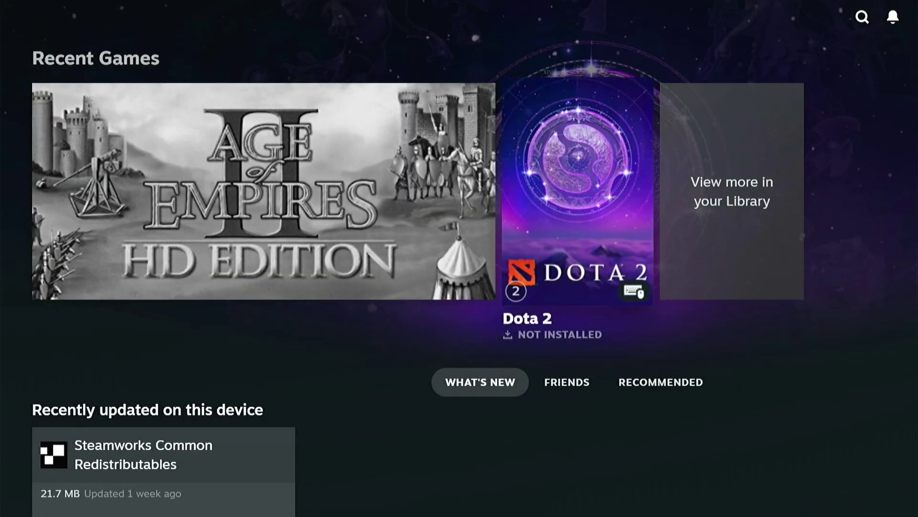
{"action": "key", "text": "Down"}
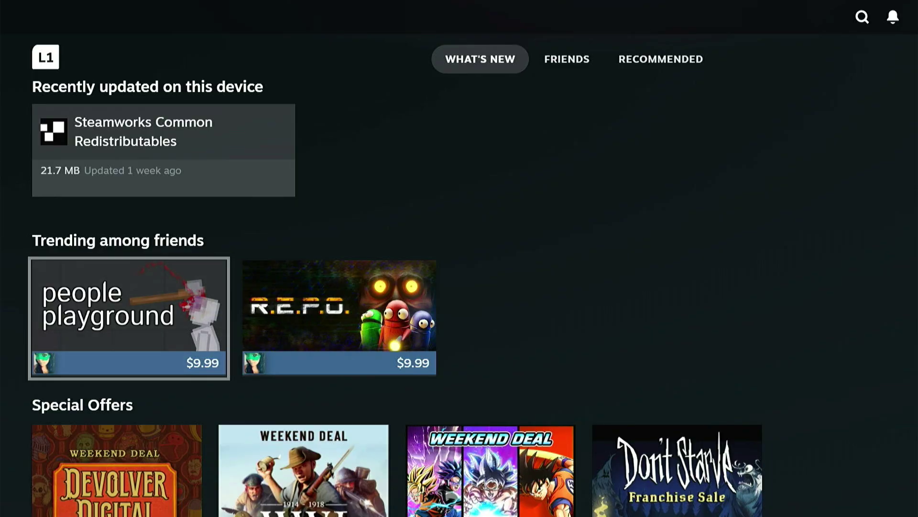
{"action": "key", "text": "Up"}
{"action": "key", "text": "Down"}
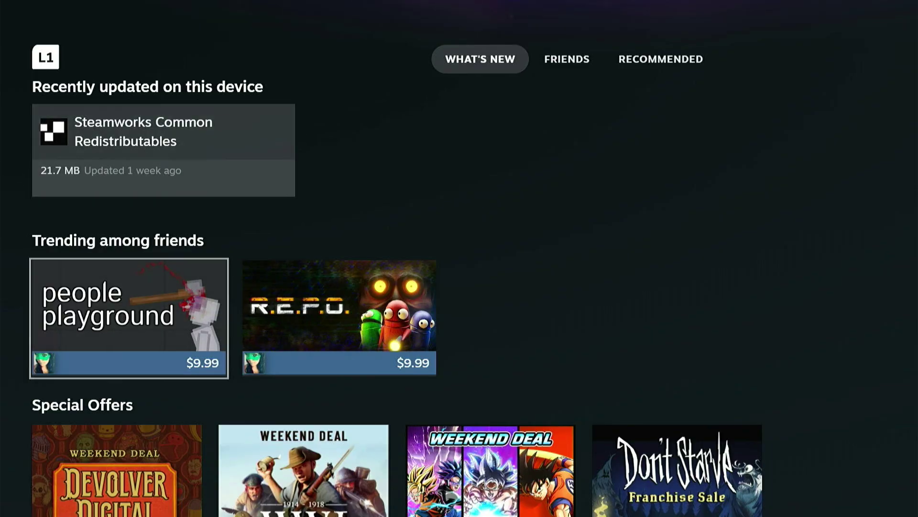
{"action": "key", "text": "Right"}
{"action": "key", "text": "Left"}
{"action": "key", "text": "Up"}
{"action": "key", "text": "Up"}
{"action": "key", "text": "Up"}
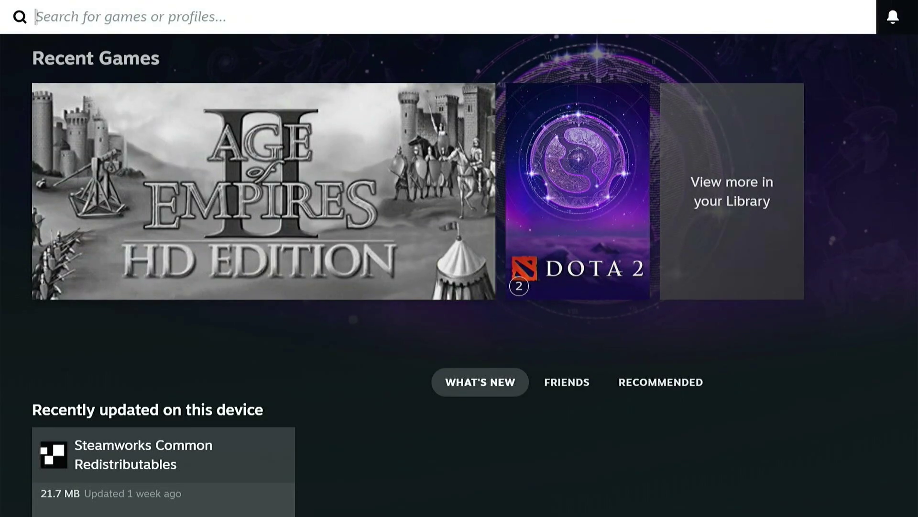
- Look through the What's New content as far as Special Offers and return to the recent games
{"action": "key", "text": "Down"}
{"action": "key", "text": "Down"}
{"action": "key", "text": "Down"}
{"action": "key", "text": "Down"}
{"action": "key", "text": "Down"}
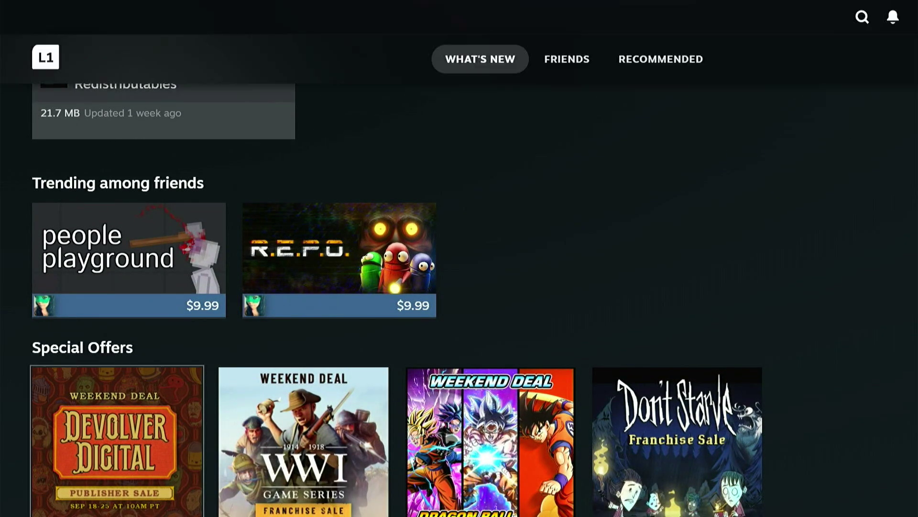
{"action": "key", "text": "Up"}
{"action": "key", "text": "Up"}
{"action": "key", "text": "Up"}
{"action": "key", "text": "Up"}
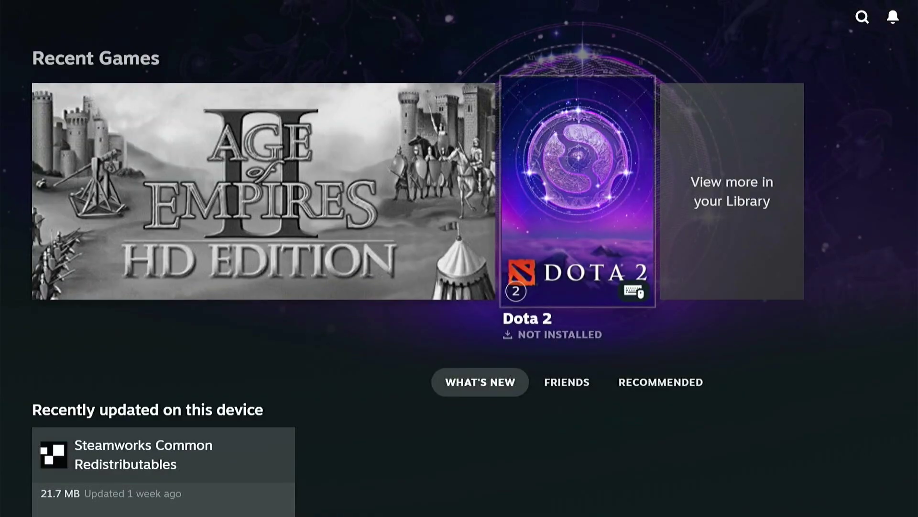
- Look over the streamed home screen from the library shortcut to Special Offers, and return up to the games and profiles search
{"action": "key", "text": "Right"}
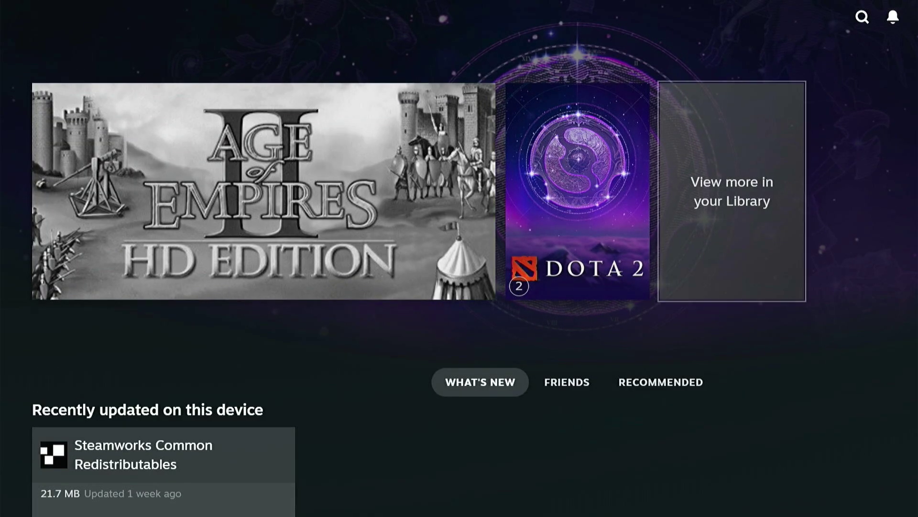
{"action": "key", "text": "Down"}
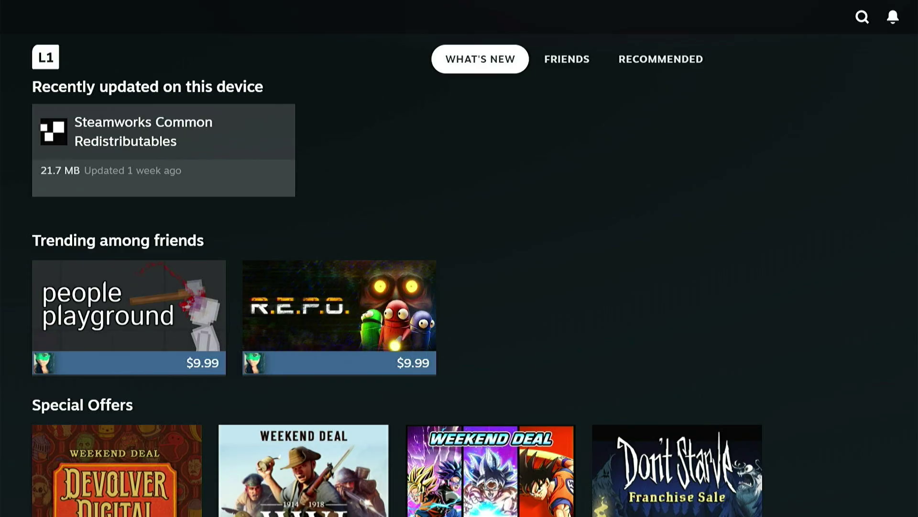
{"action": "key", "text": "Down"}
{"action": "key", "text": "Down"}
{"action": "key", "text": "Down"}
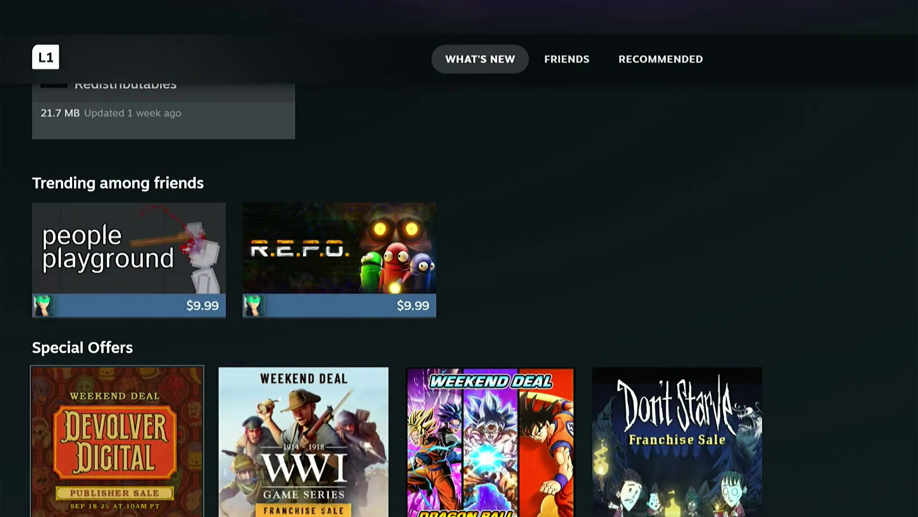
{"action": "key", "text": "Up"}
{"action": "key", "text": "Up"}
{"action": "key", "text": "Up"}
{"action": "key", "text": "Up"}
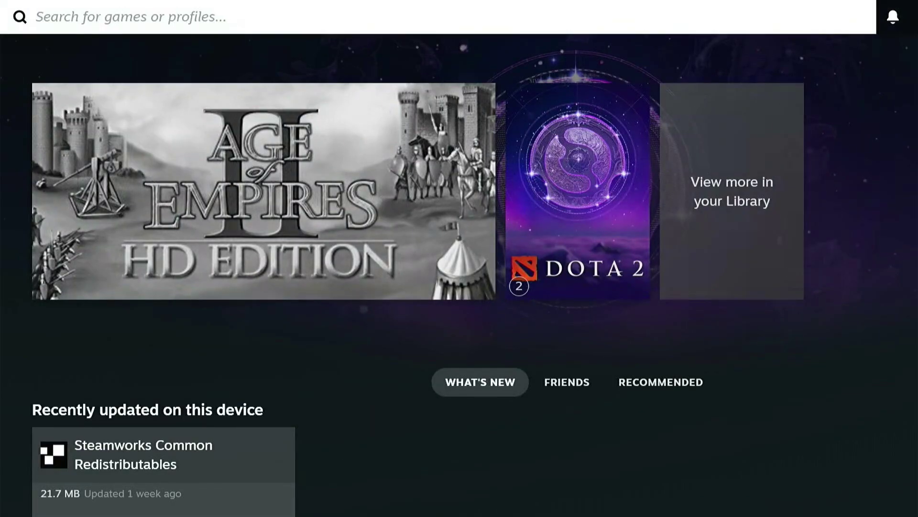
- View Age of Empires II among the recent games and go on to the What's New section
{"action": "key", "text": "Down"}
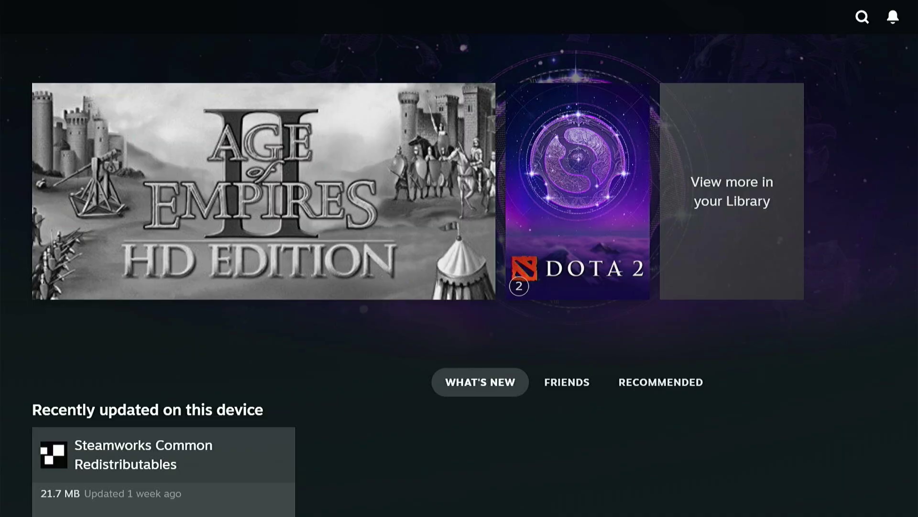
{"action": "key", "text": "Up"}
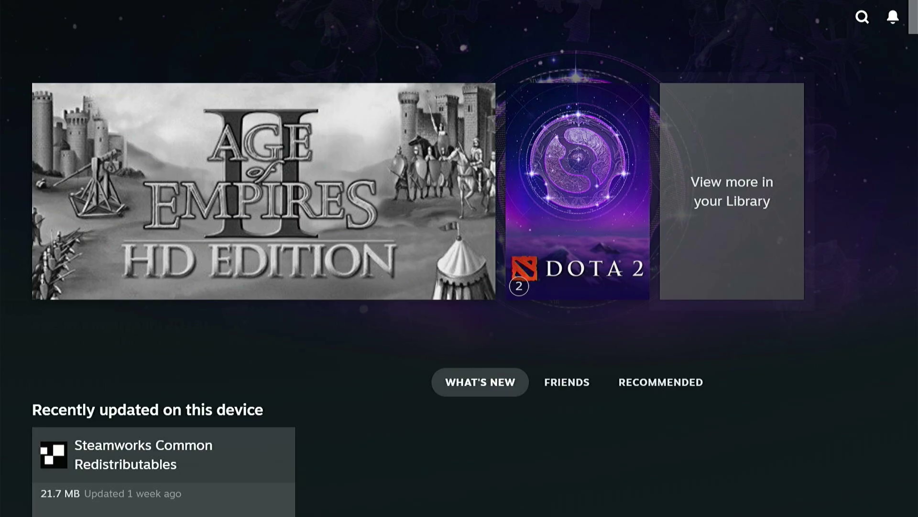
{"action": "key", "text": "Down"}
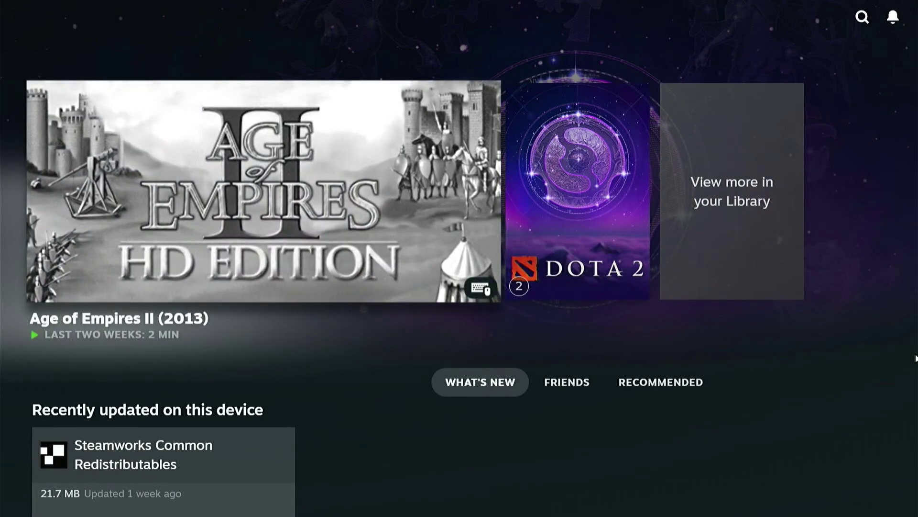
{"action": "key", "text": "Down"}
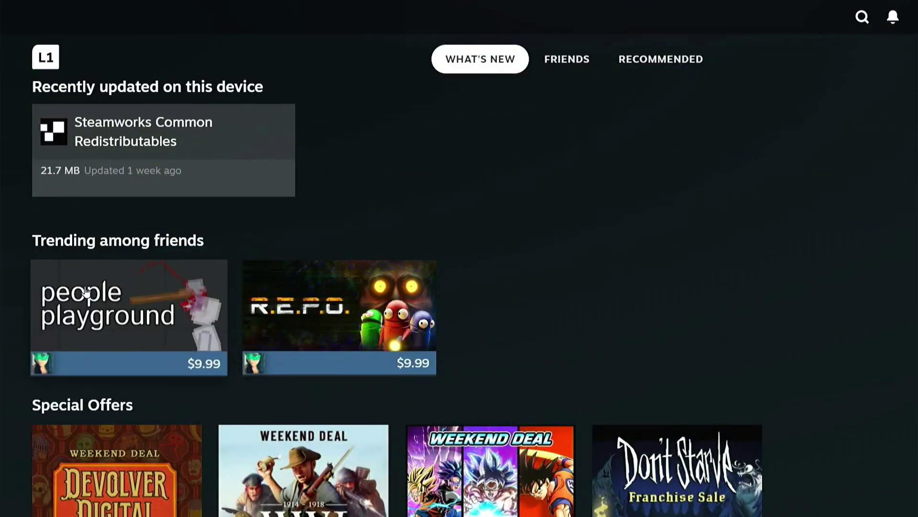